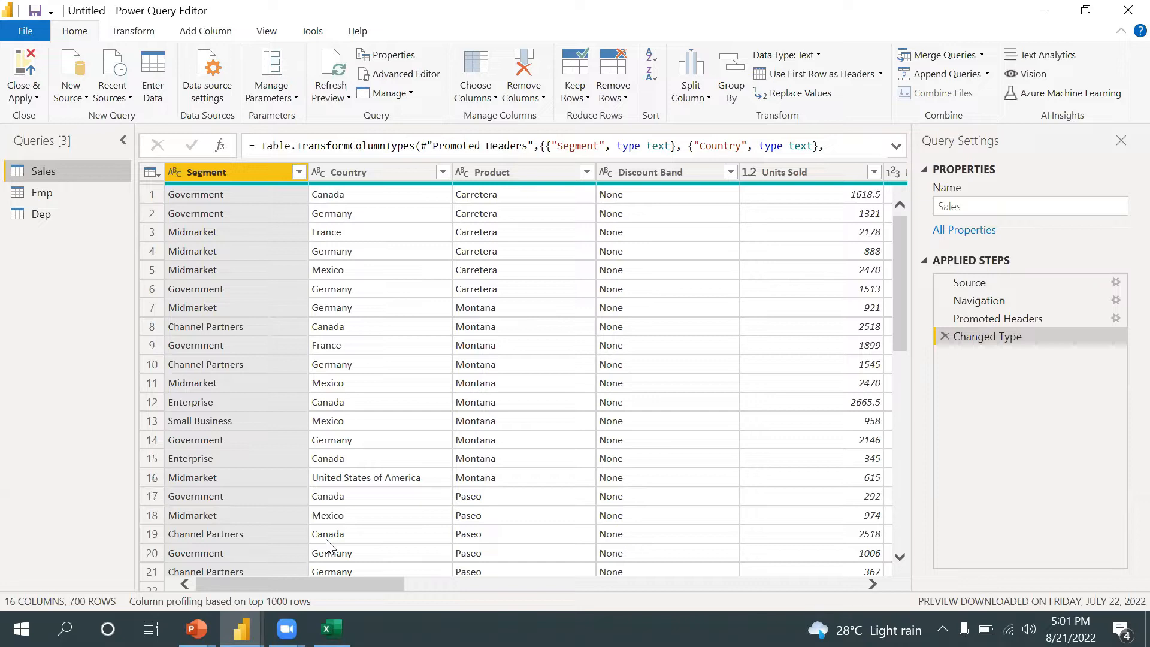
Review all columns of the Emp query and the contents of the Dep query.
{"action": "left_click", "coordinate": [48, 199]}
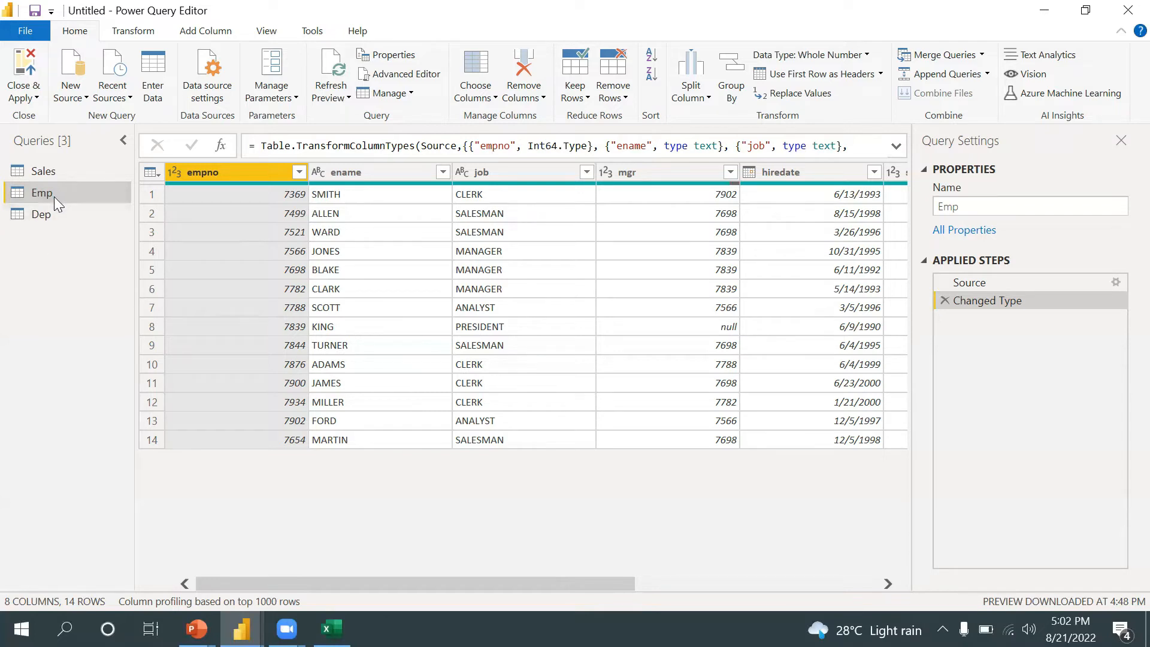
{"action": "left_click_drag", "start_coordinate": [445, 583], "coordinate": [726, 605]}
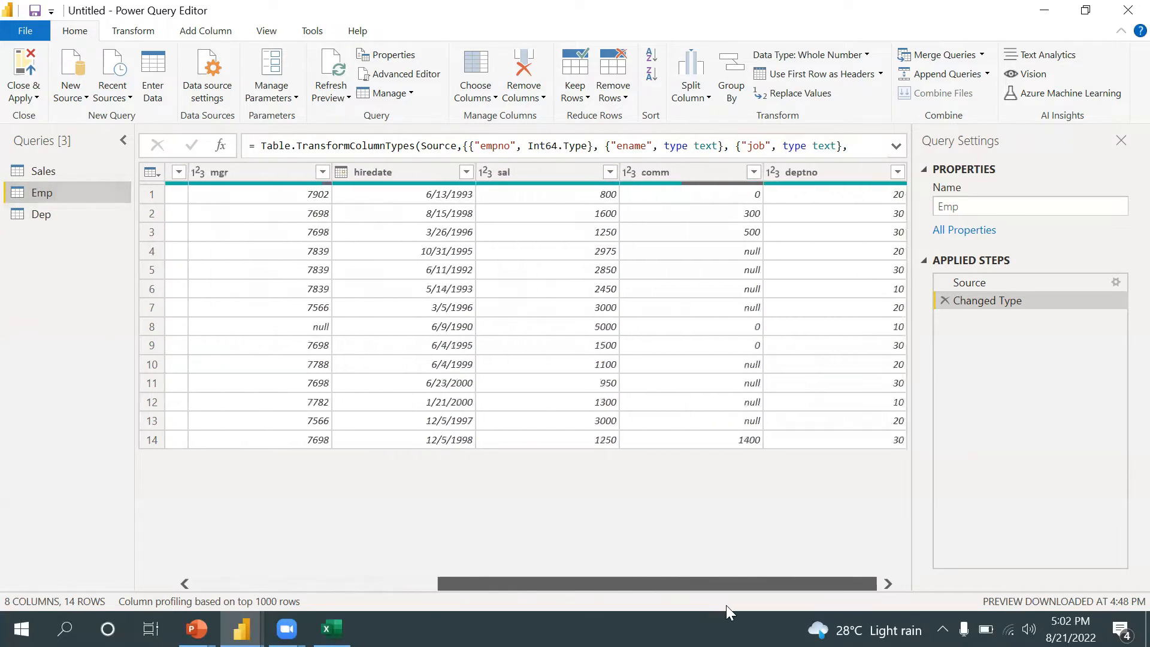
{"action": "left_click_drag", "start_coordinate": [804, 605], "coordinate": [87, 296]}
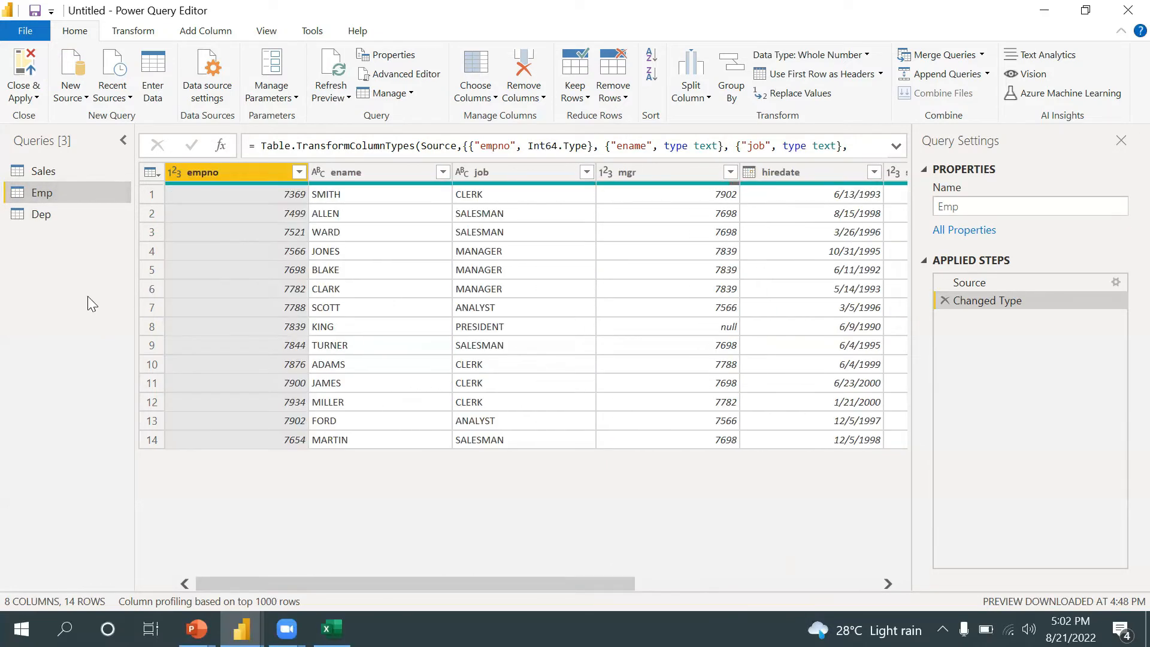
{"action": "left_click", "coordinate": [37, 217]}
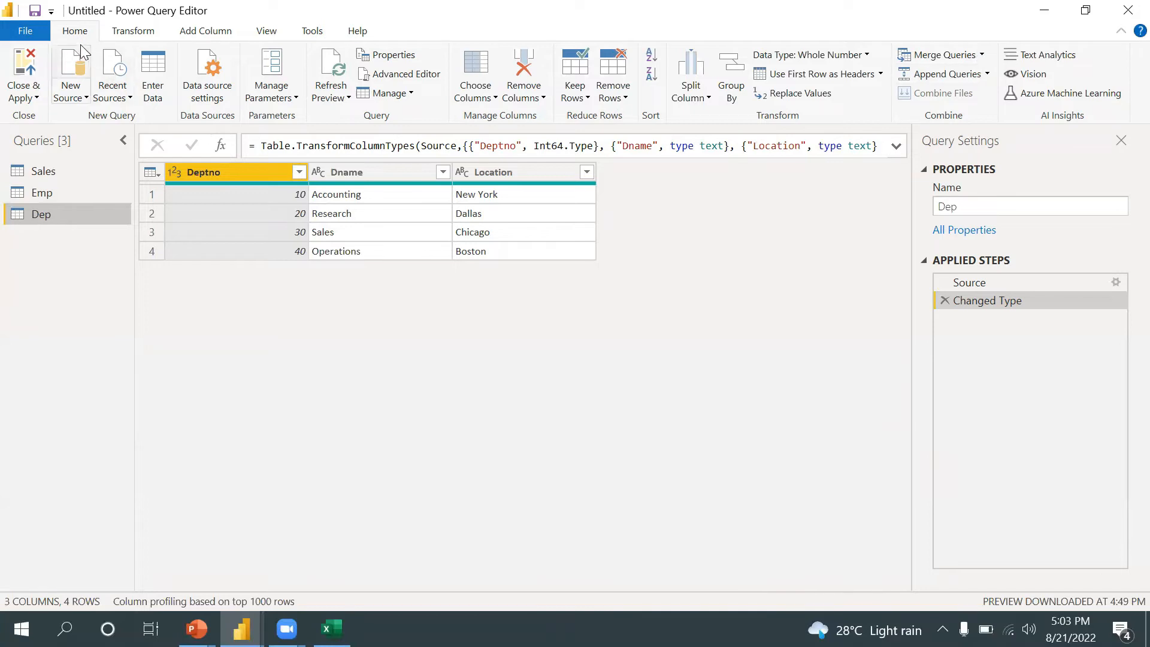
Start a merge as a new query with Emp as the first table and Dep as the second.
{"action": "left_click", "coordinate": [981, 55]}
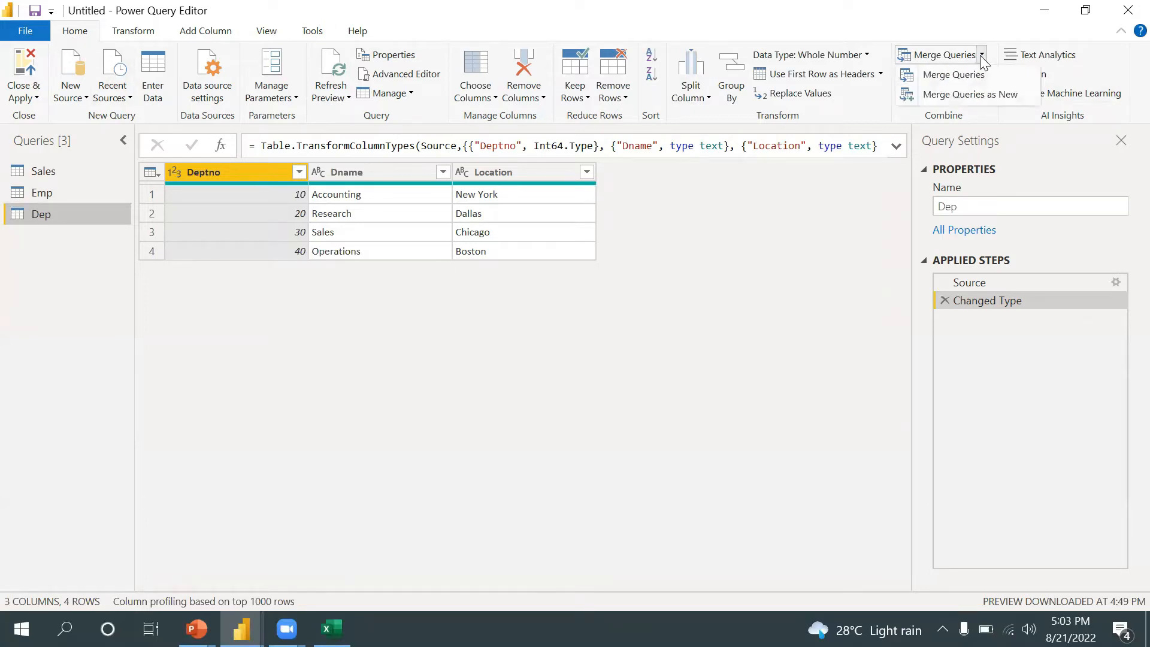
{"action": "left_click", "coordinate": [972, 96]}
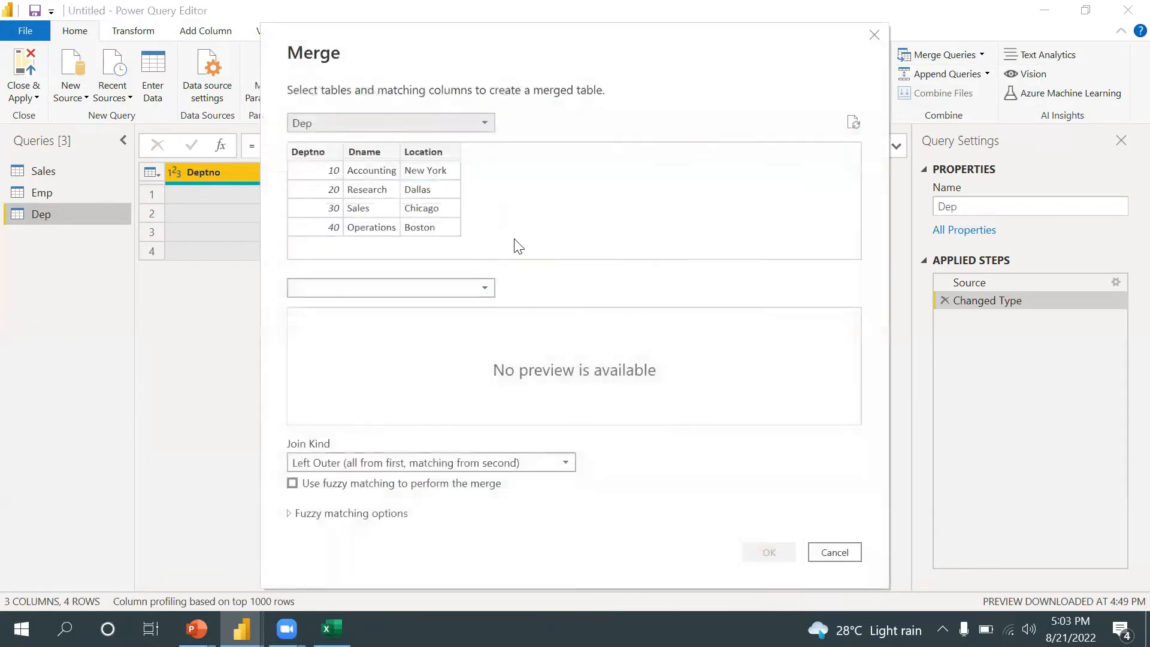
{"action": "left_click", "coordinate": [384, 117]}
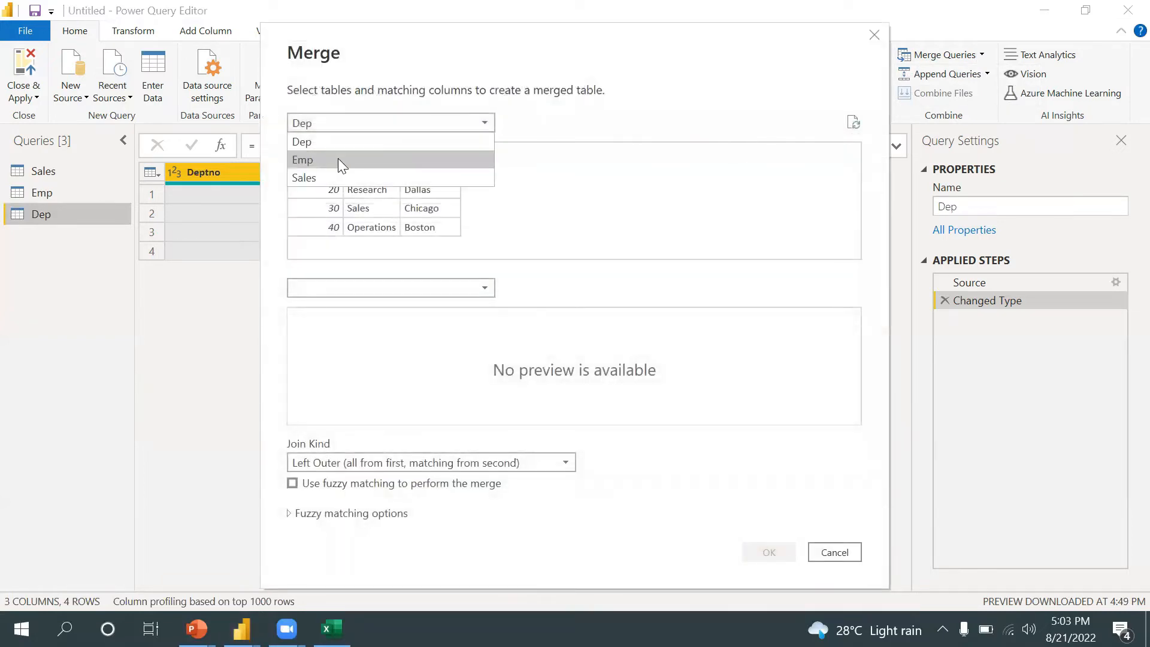
{"action": "left_click", "coordinate": [338, 158]}
{"action": "left_click", "coordinate": [364, 288]}
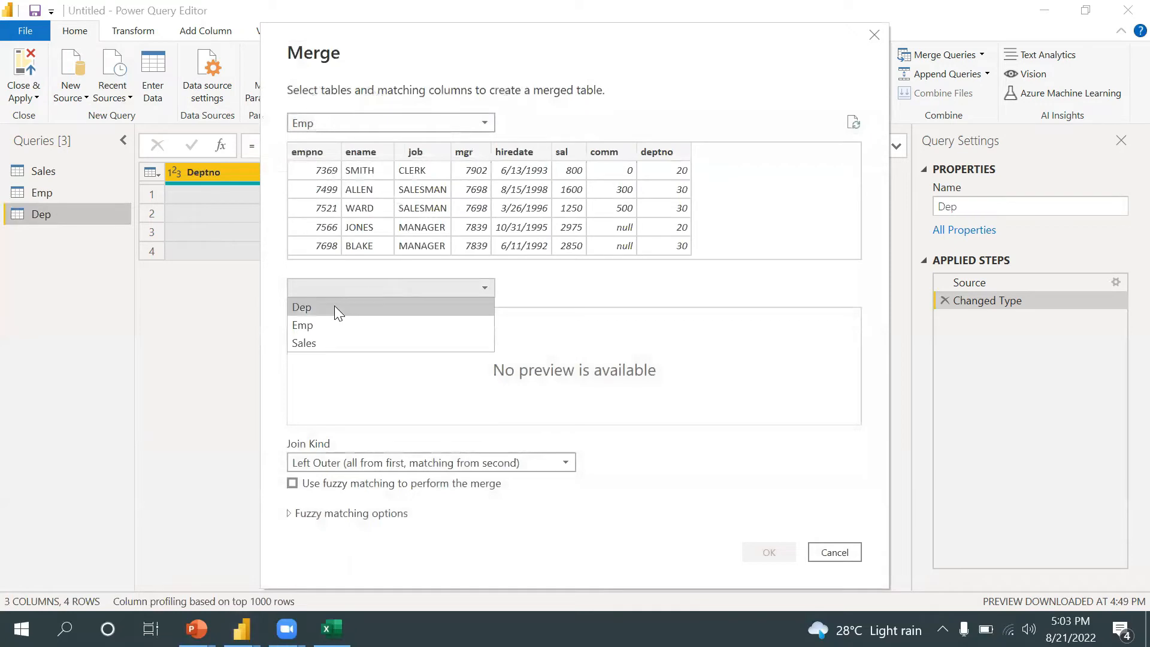
{"action": "left_click", "coordinate": [333, 307]}
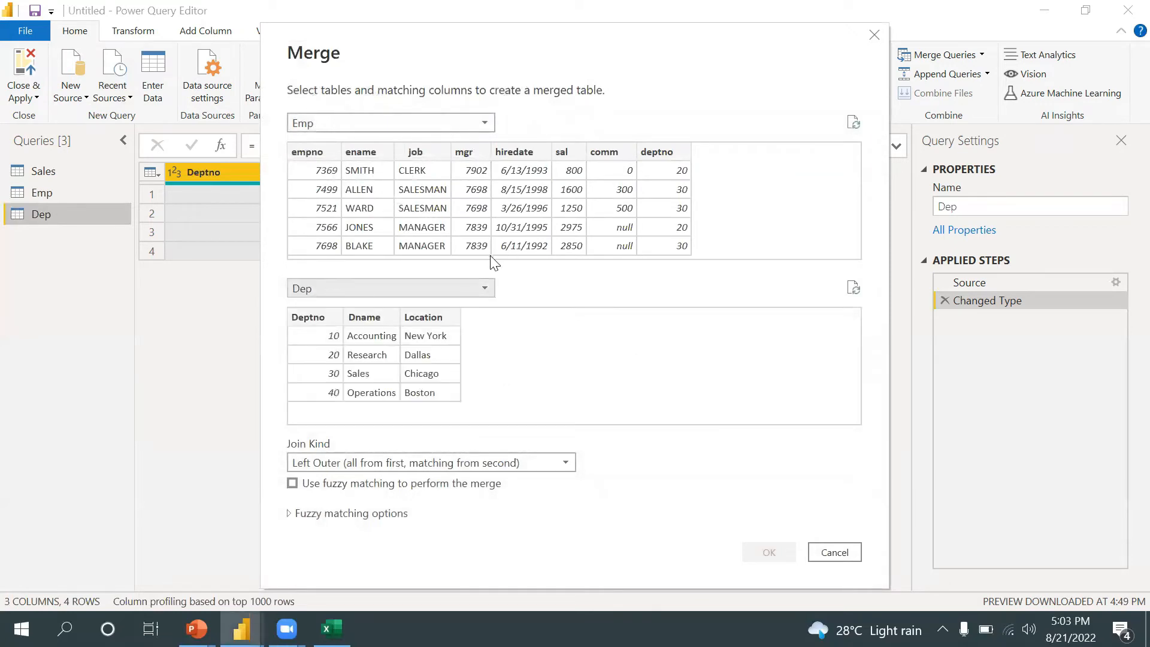
Match Emp's deptno column to Dep's Deptno and create the merged query with an Inner join.
{"action": "left_click", "coordinate": [658, 157]}
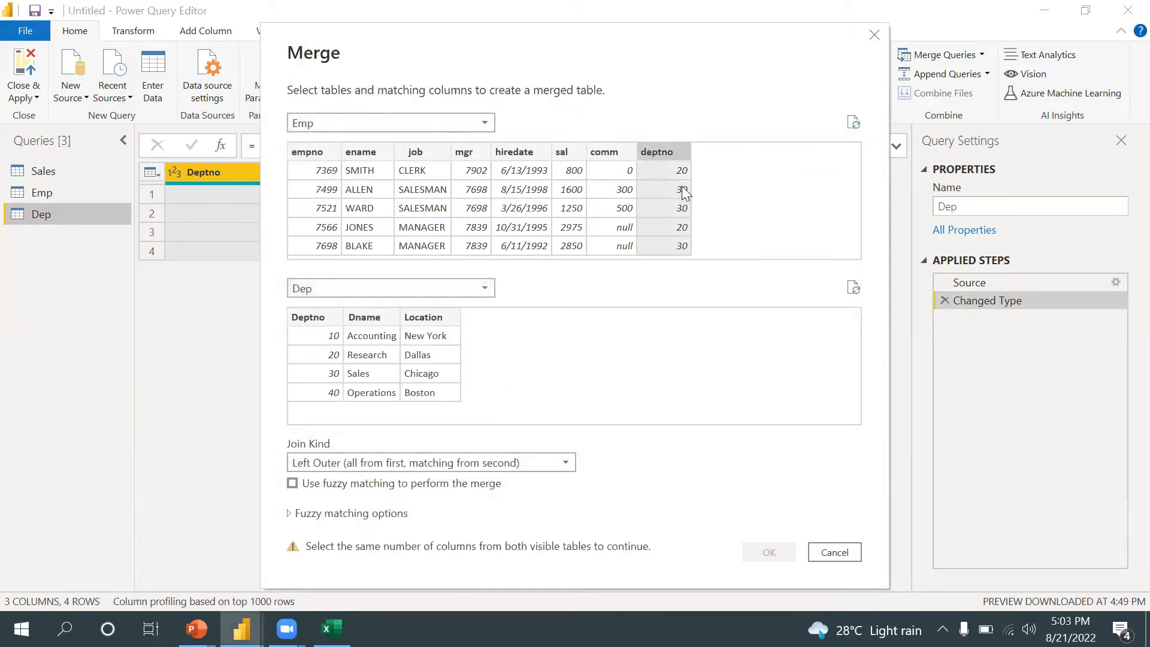
{"action": "left_click", "coordinate": [320, 319]}
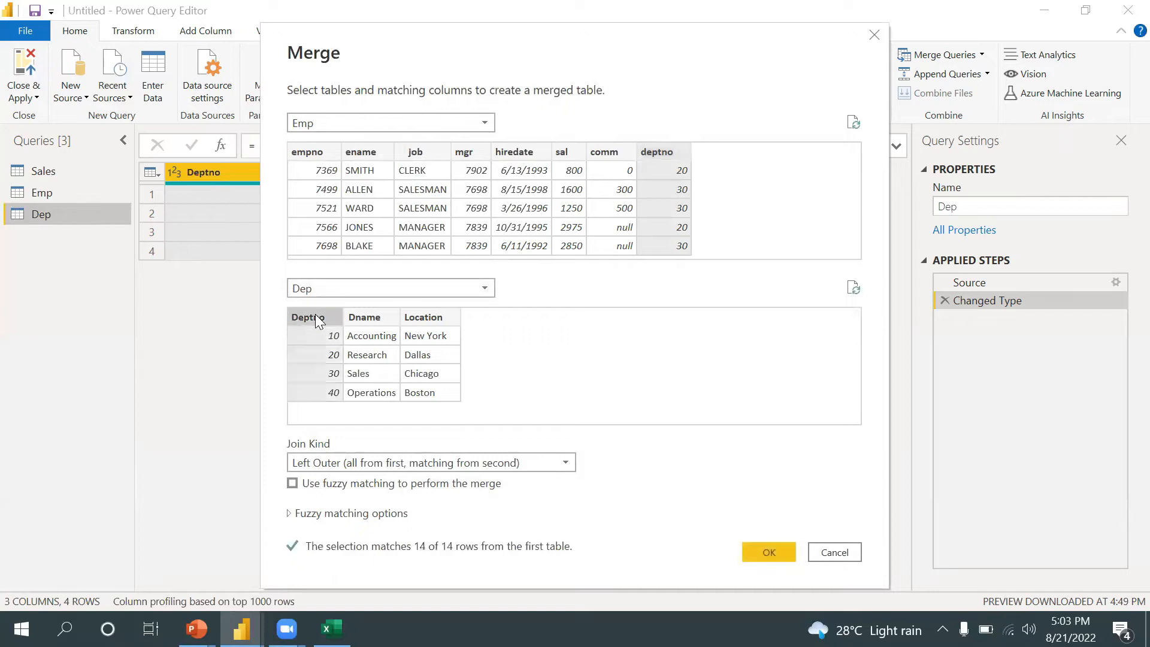
{"action": "left_click", "coordinate": [367, 470]}
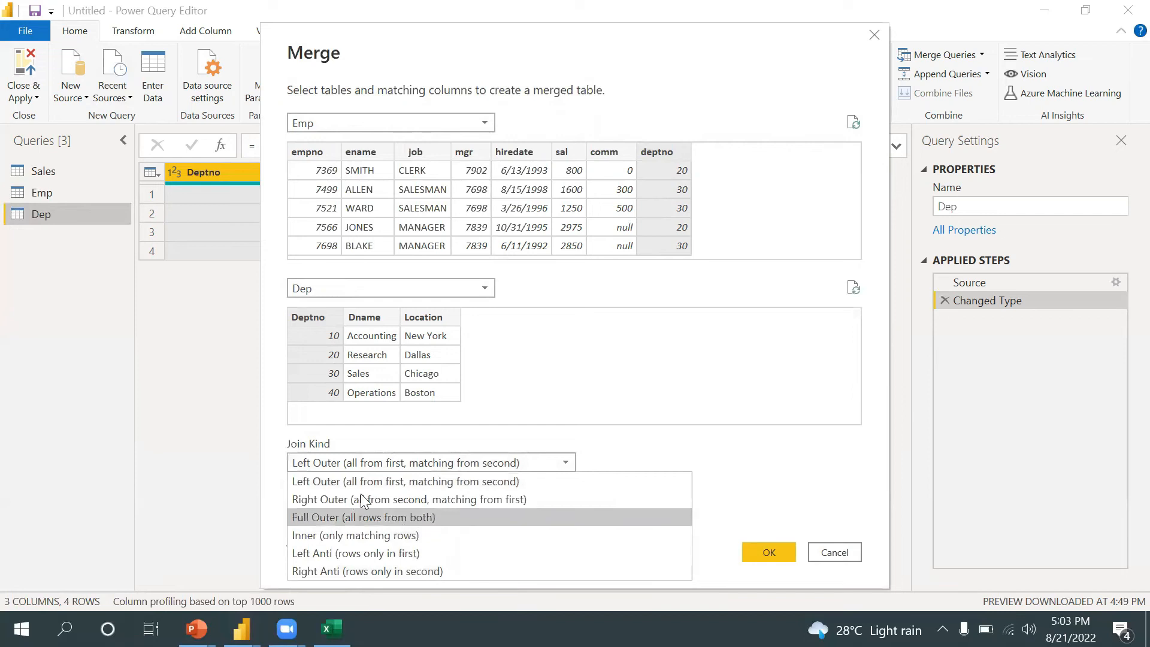
{"action": "left_click", "coordinate": [363, 533]}
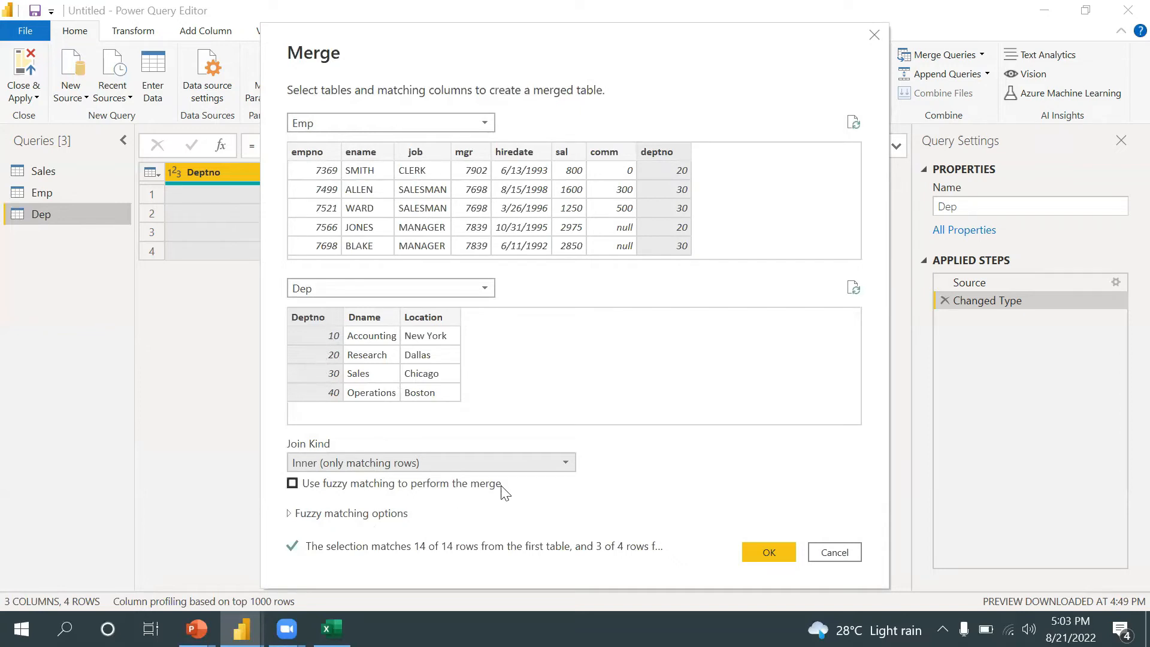
{"action": "left_click", "coordinate": [770, 552]}
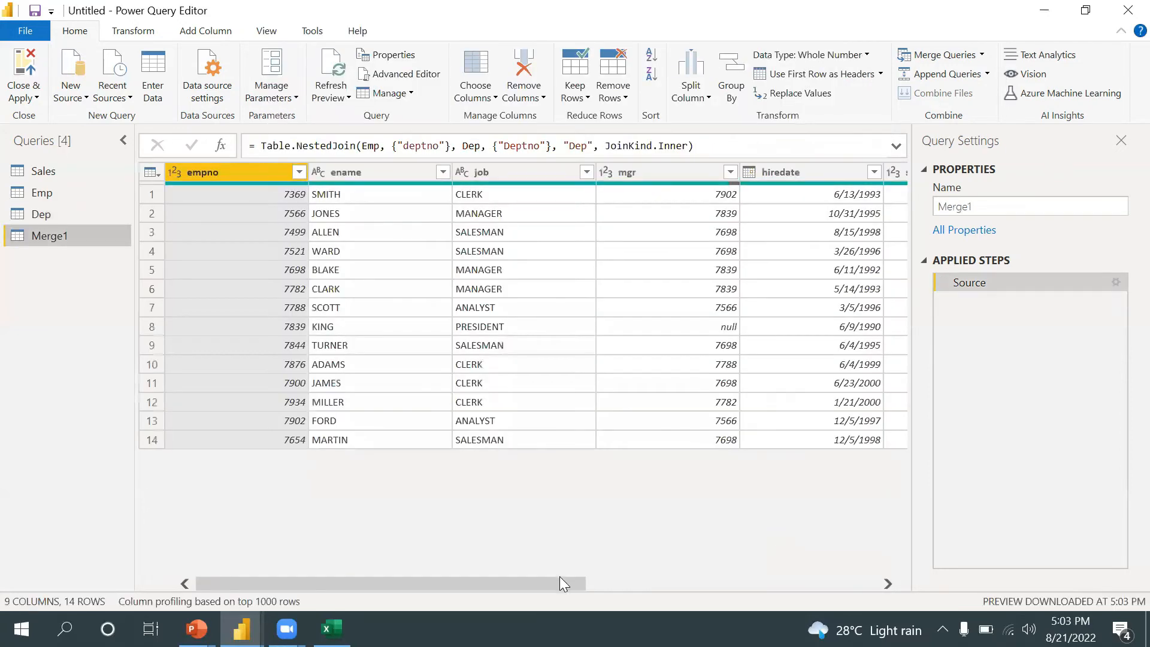
Try expanding the merged query's Dep column with only Dname and Location, and remove that expansion step.
{"action": "left_click_drag", "start_coordinate": [554, 578], "coordinate": [929, 590]}
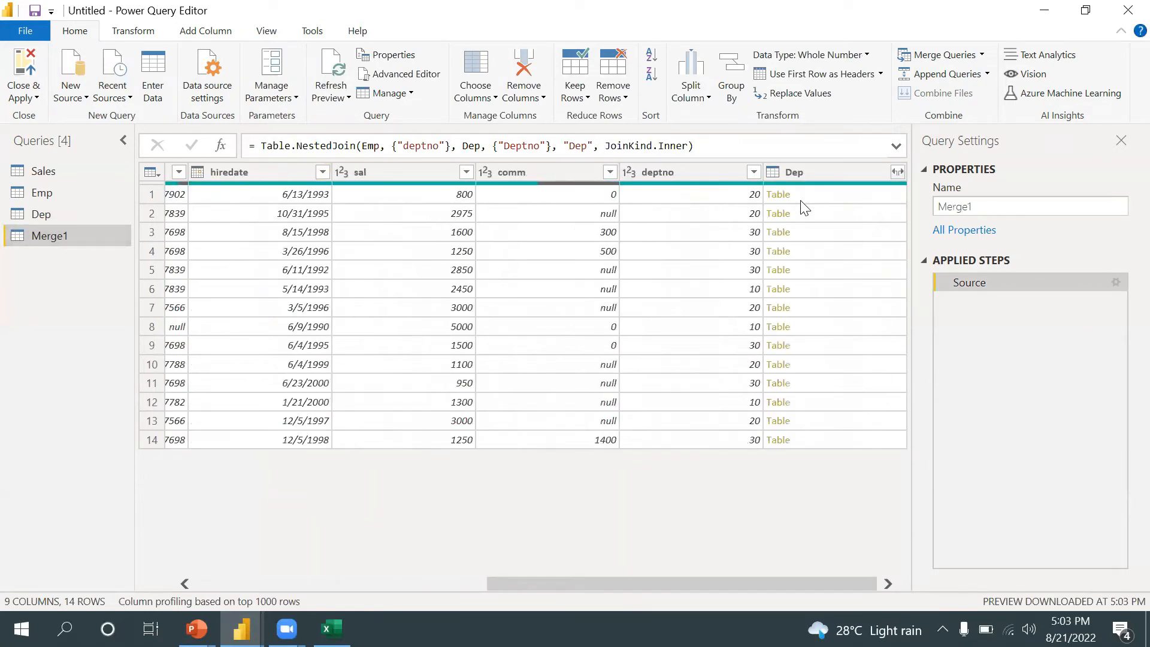
{"action": "left_click", "coordinate": [899, 173]}
{"action": "left_click", "coordinate": [638, 247]}
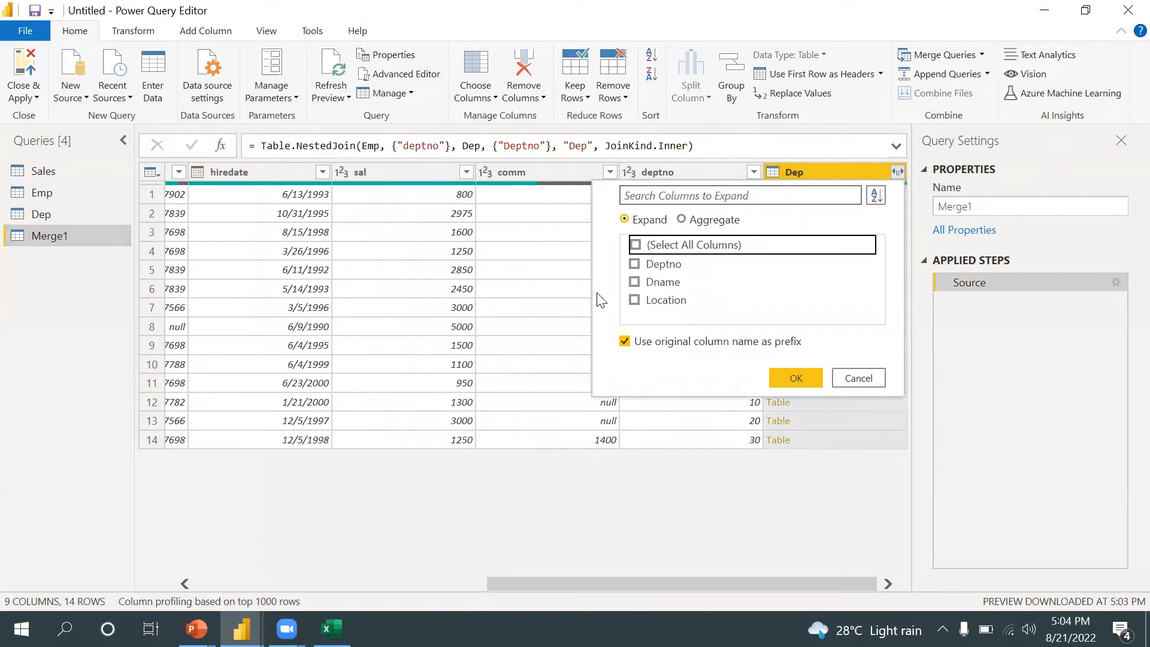
{"action": "left_click", "coordinate": [635, 282]}
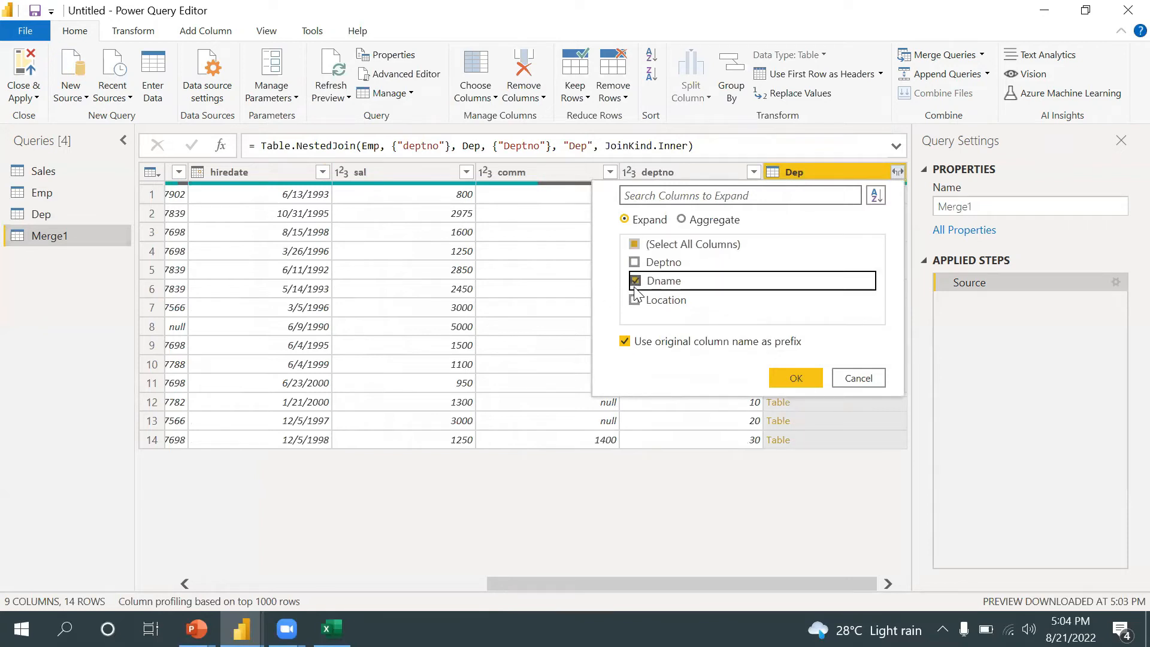
{"action": "left_click", "coordinate": [635, 298]}
{"action": "left_click", "coordinate": [788, 376]}
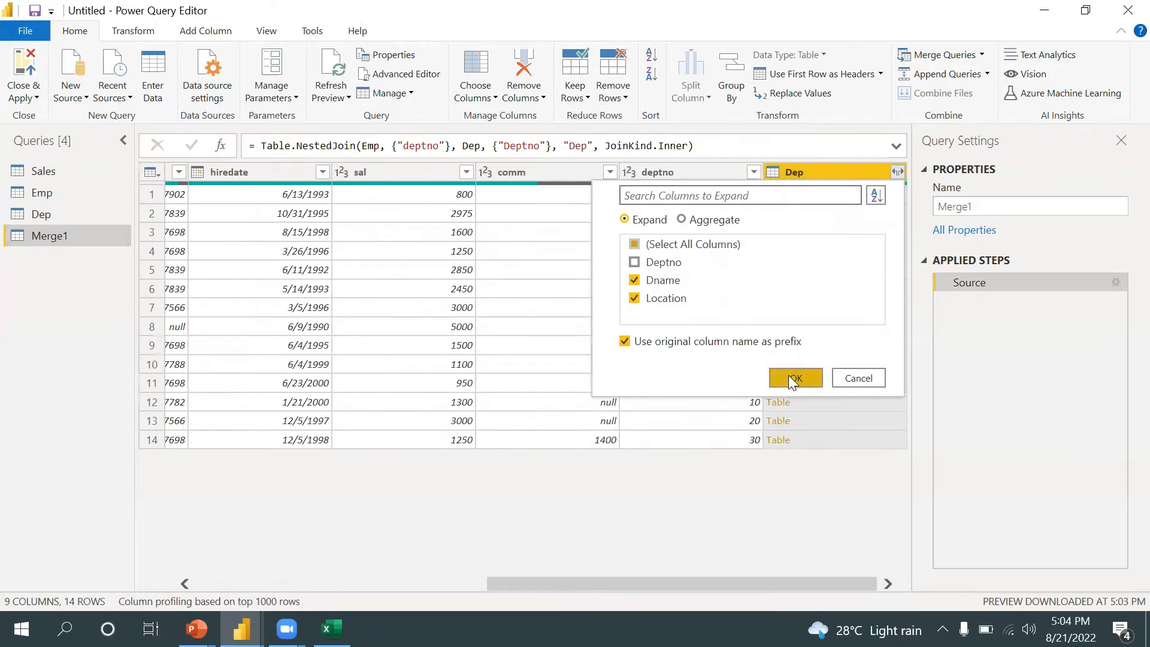
{"action": "left_click_drag", "start_coordinate": [697, 585], "coordinate": [820, 585]}
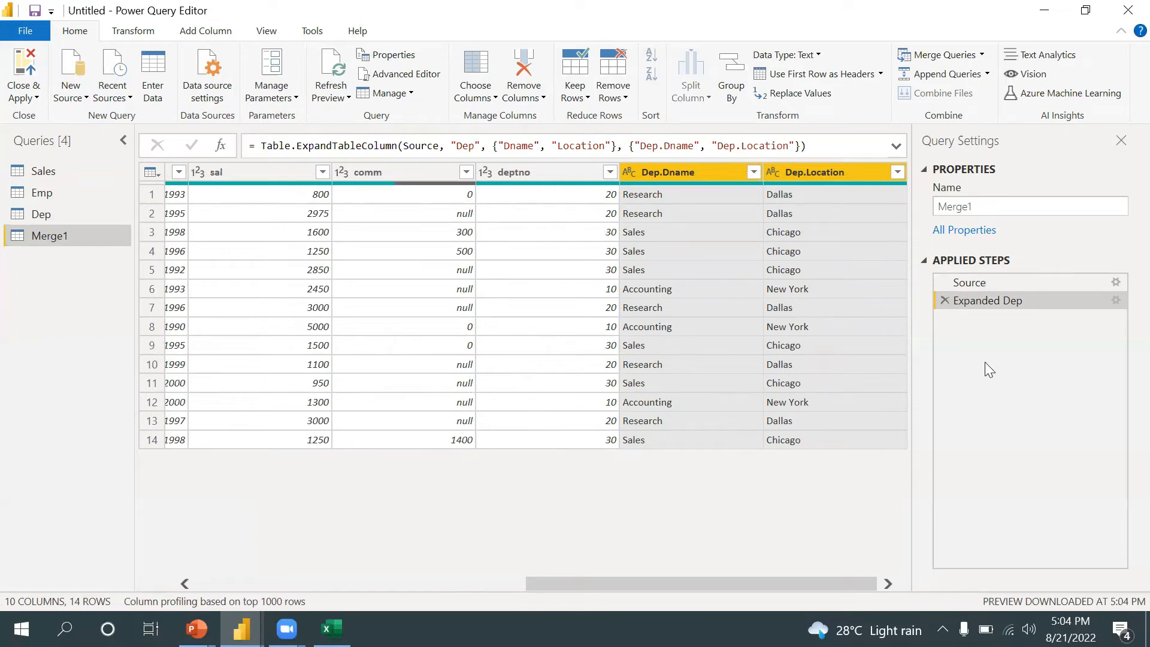
{"action": "left_click", "coordinate": [945, 300]}
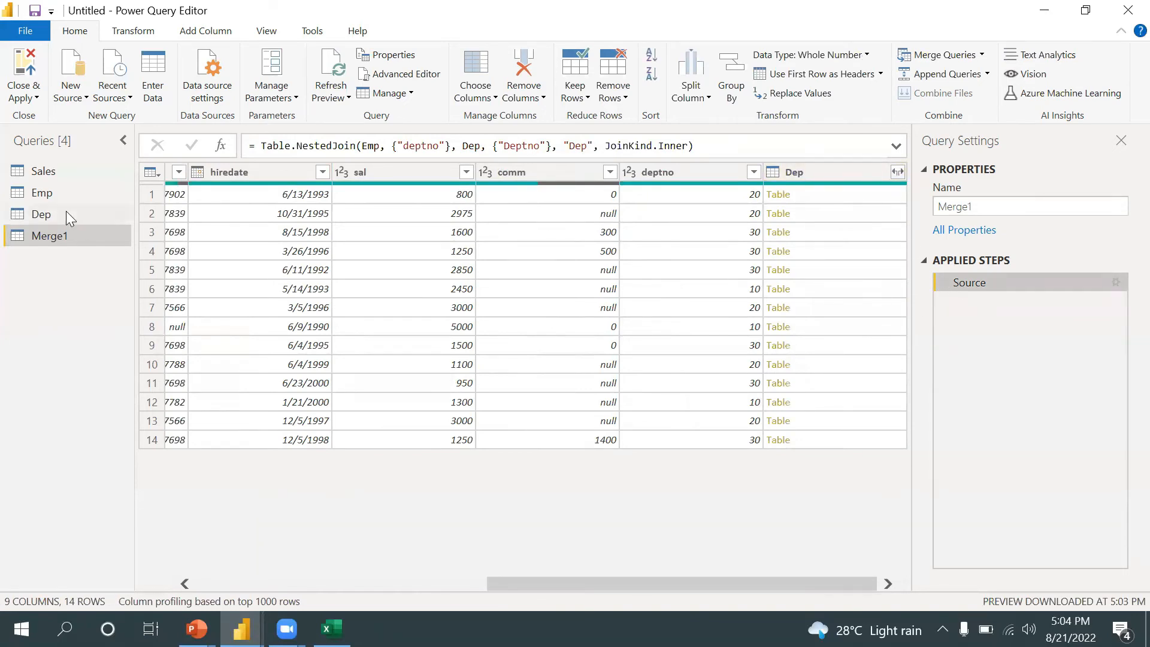
Start another merge as a new query from Emp, with Dep as the second table.
{"action": "left_click", "coordinate": [43, 192]}
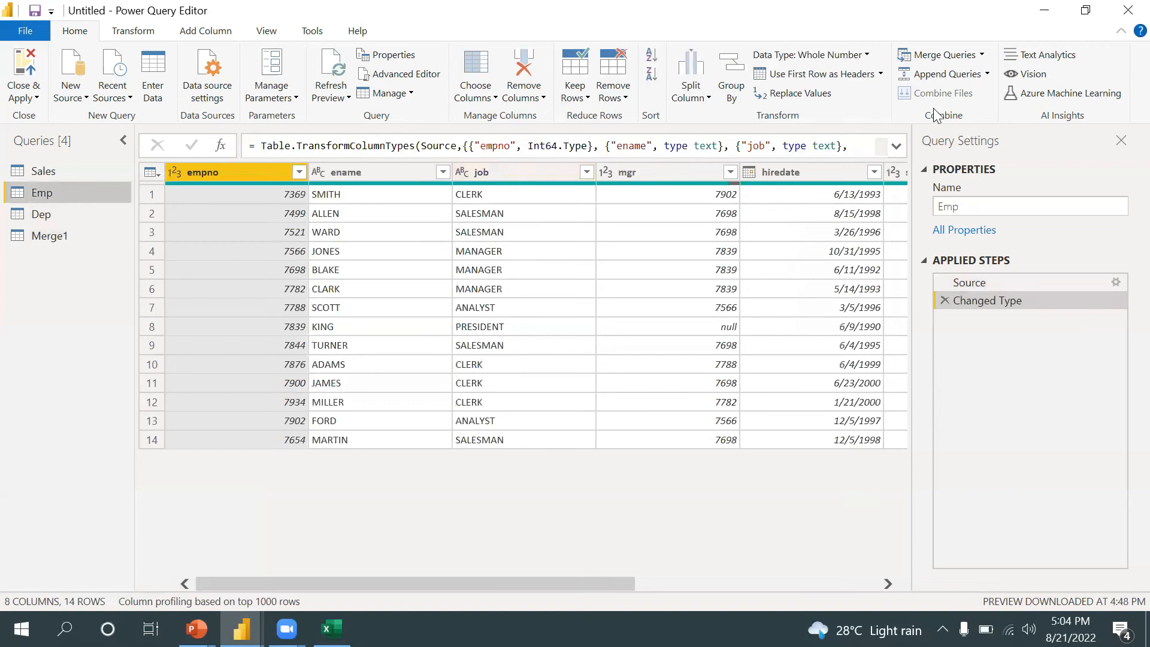
{"action": "left_click", "coordinate": [981, 55]}
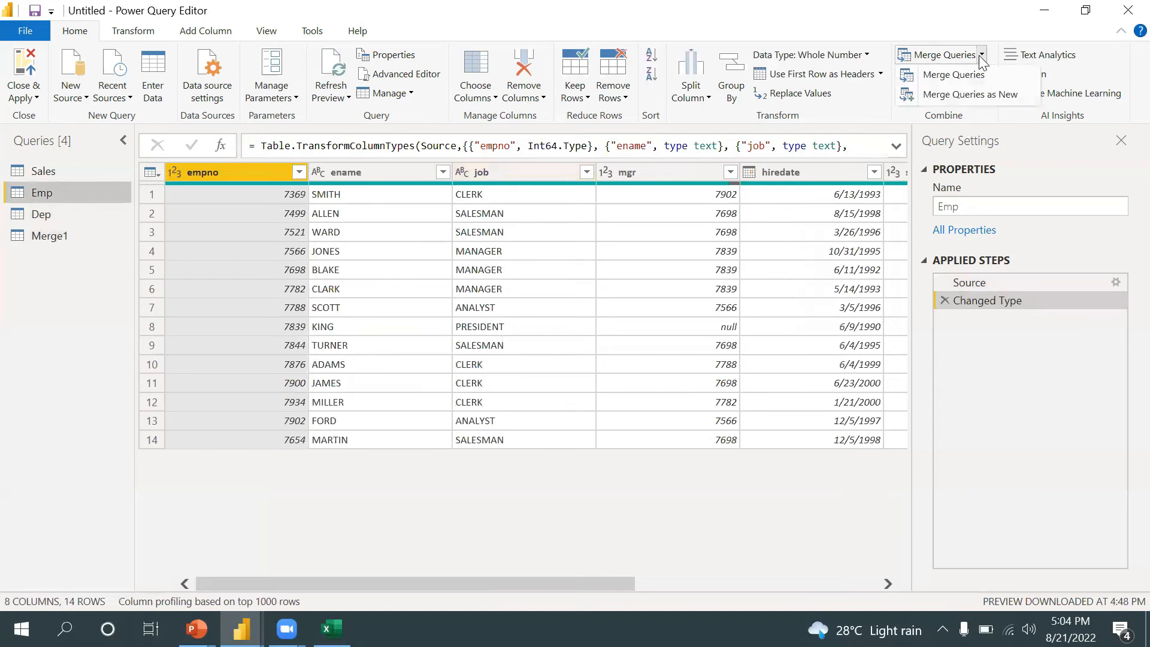
{"action": "left_click", "coordinate": [970, 95]}
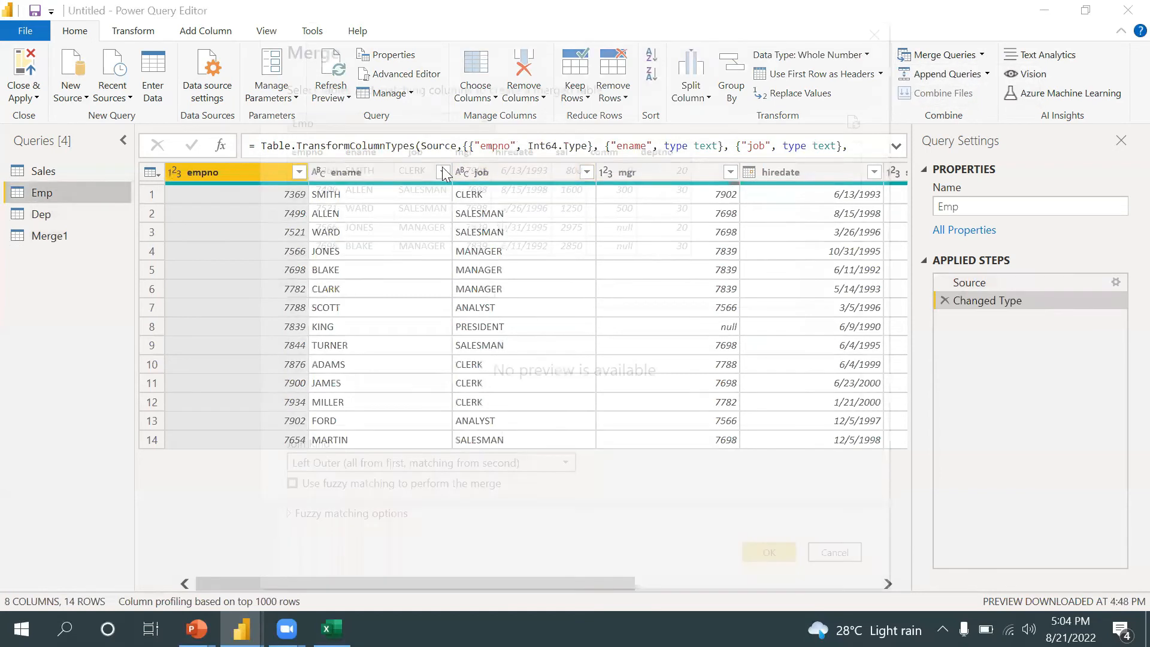
{"action": "left_click", "coordinate": [412, 289]}
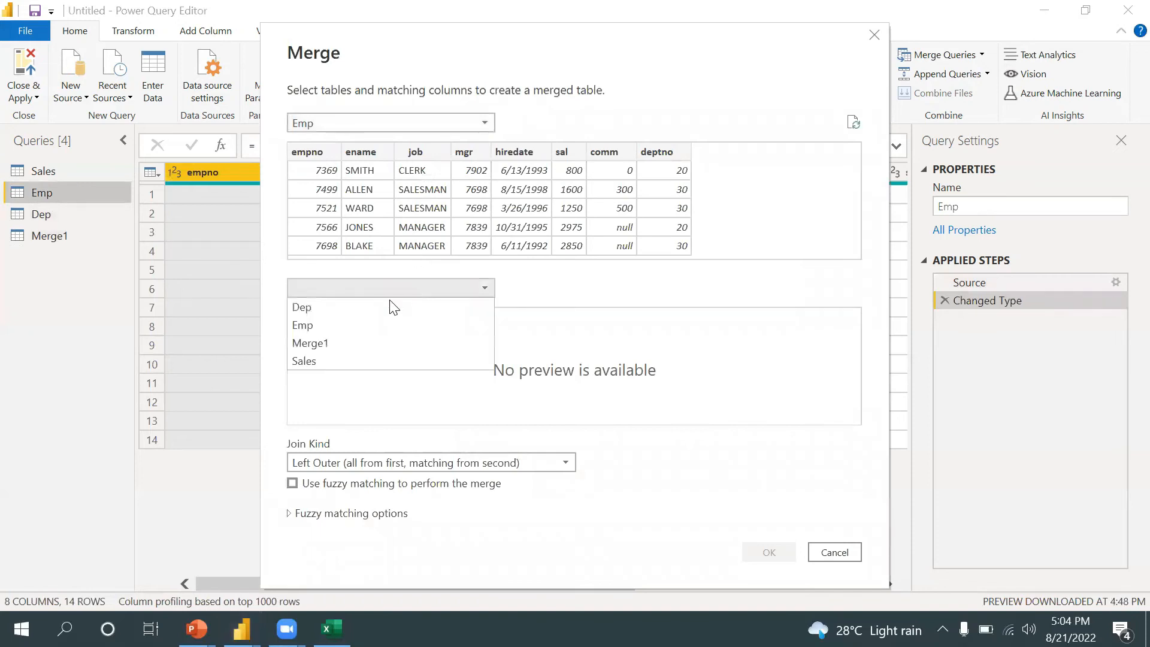
{"action": "left_click", "coordinate": [350, 308]}
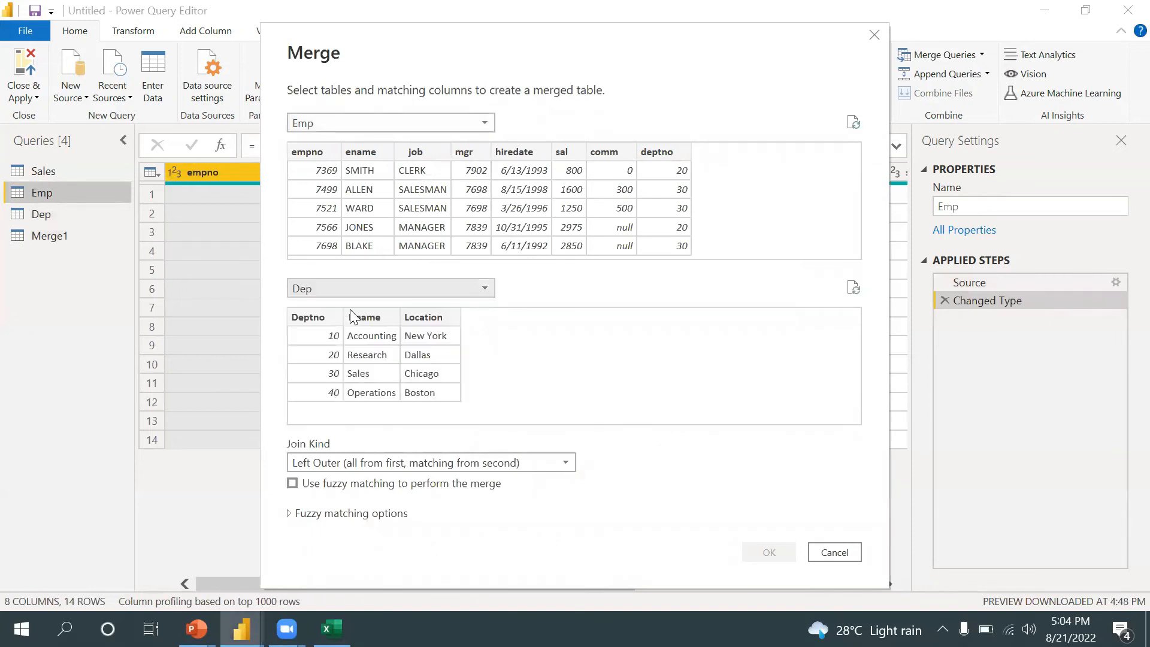
Match deptno in Emp to Deptno in Dep and create the merged query with a Right Outer join.
{"action": "left_click", "coordinate": [658, 153]}
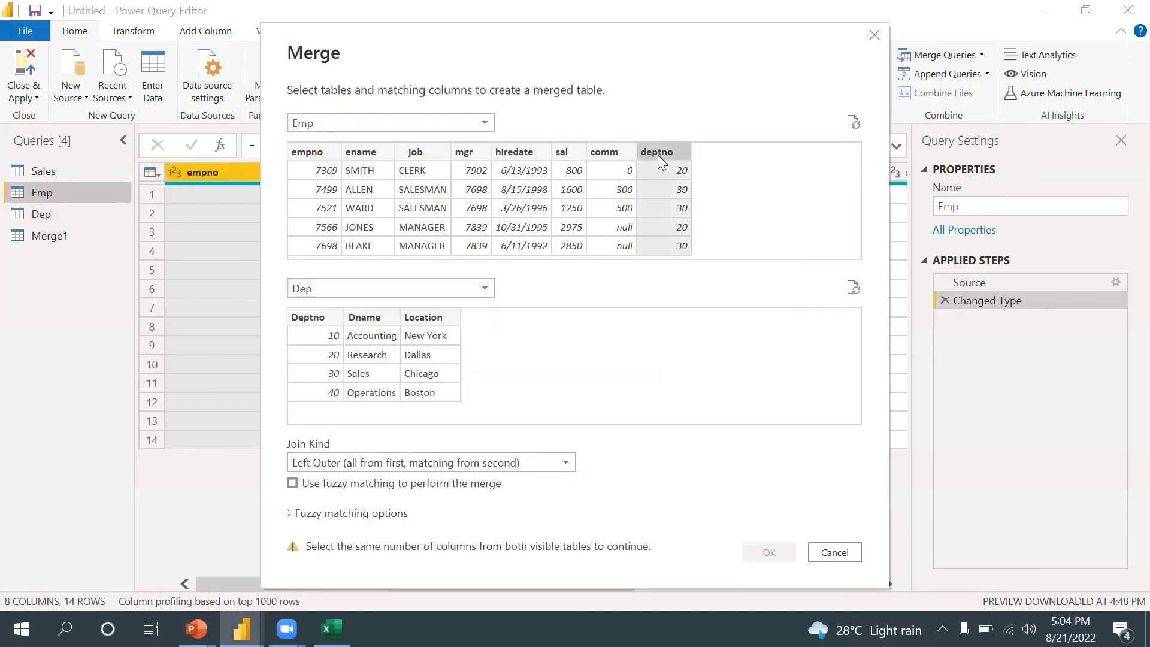
{"action": "left_click", "coordinate": [321, 318]}
{"action": "left_click", "coordinate": [379, 464]}
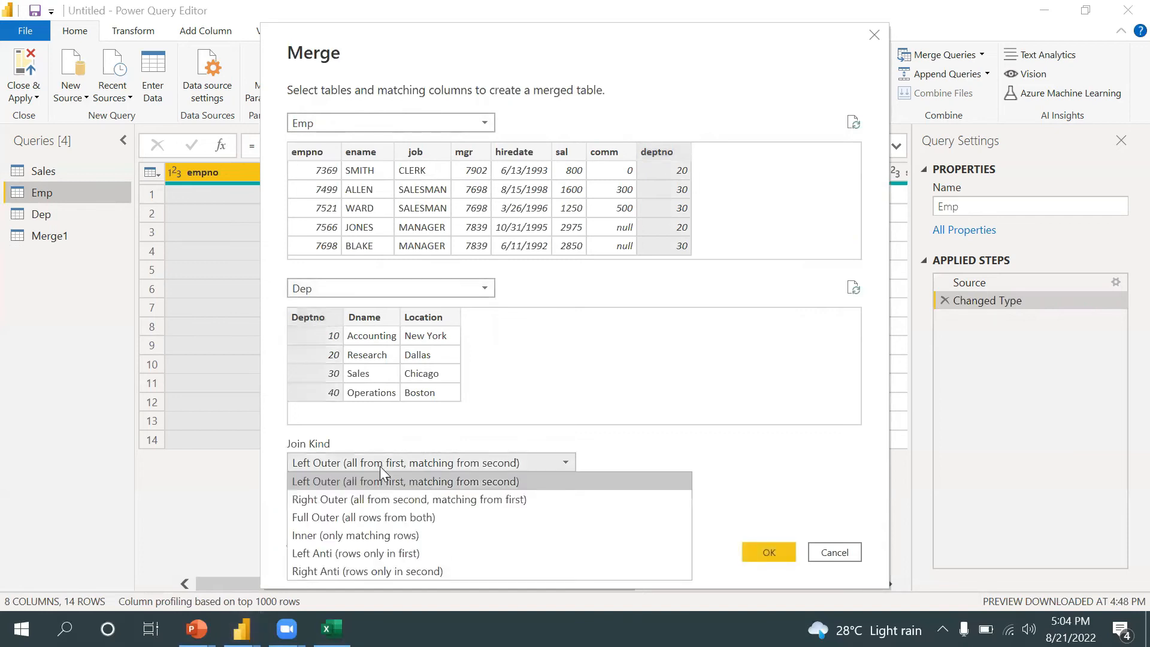
{"action": "left_click", "coordinate": [377, 500]}
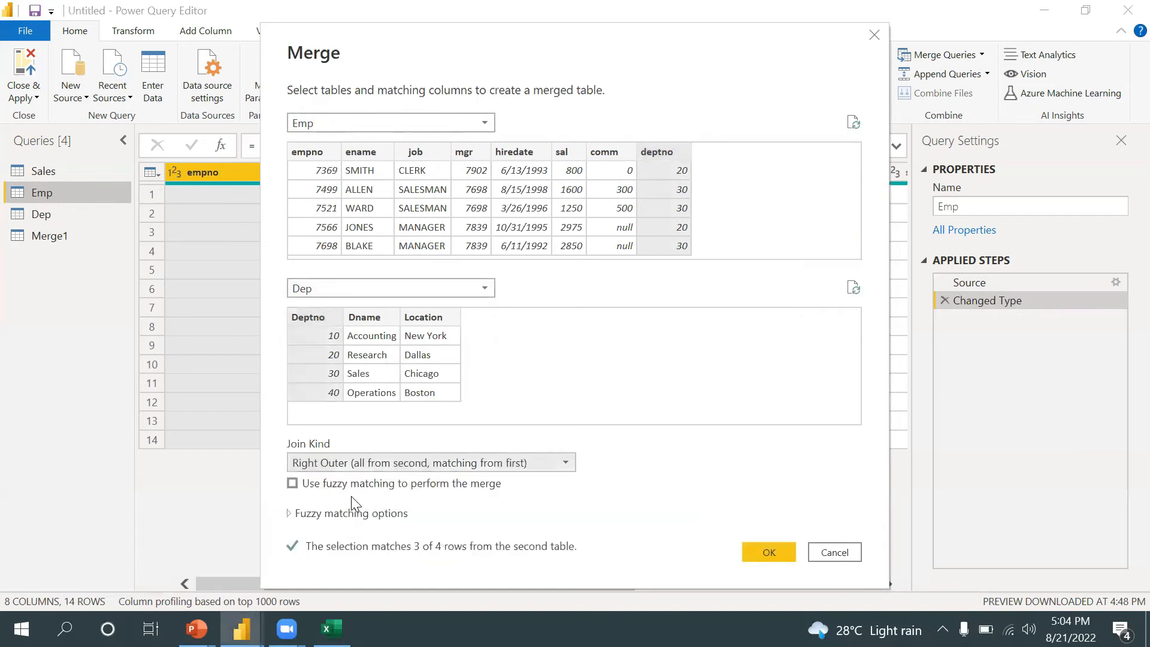
{"action": "left_click", "coordinate": [762, 551]}
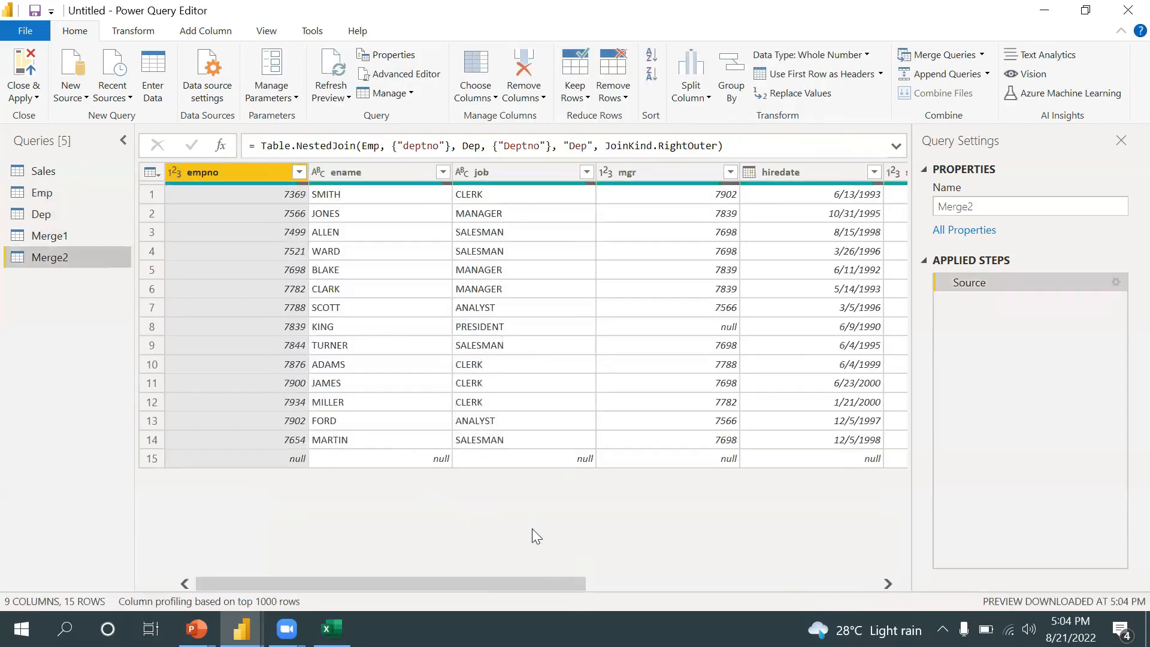
Inspect the nested Dep table in row 15 of the right outer merge, and remove the added Navigation step.
{"action": "left_click_drag", "start_coordinate": [530, 586], "coordinate": [948, 554]}
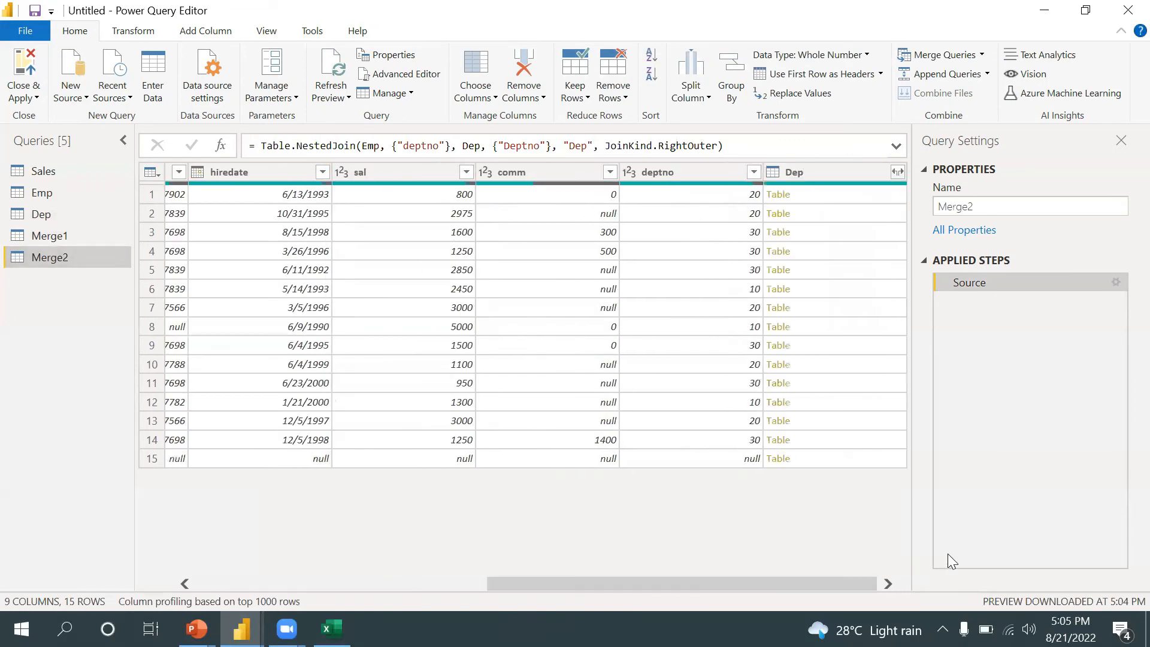
{"action": "left_click", "coordinate": [778, 458]}
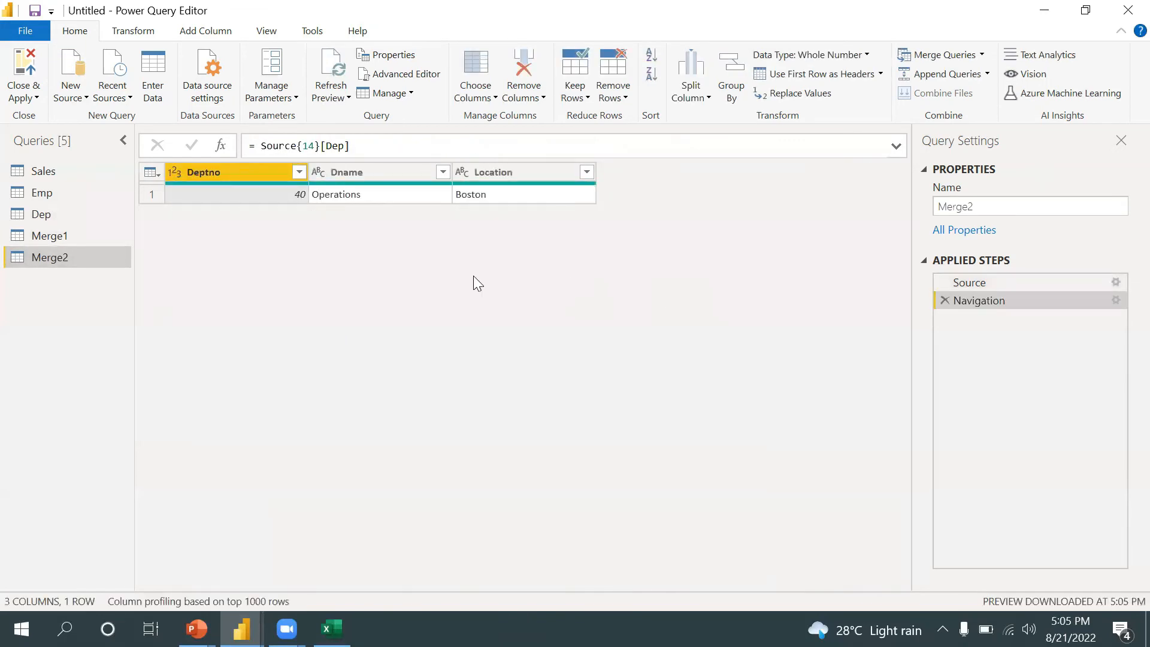
{"action": "left_click", "coordinate": [944, 301]}
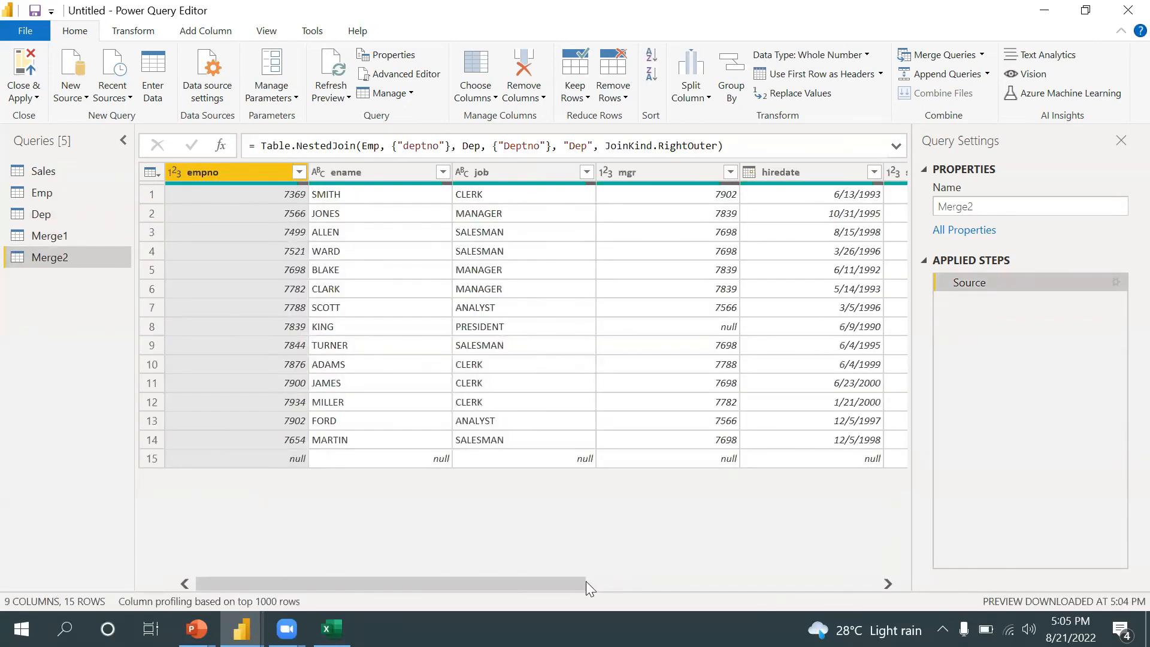
Expand the Dep column of the right outer merge to Deptno, Dname and Location, keeping the original column name as prefix.
{"action": "left_click_drag", "start_coordinate": [576, 581], "coordinate": [853, 581]}
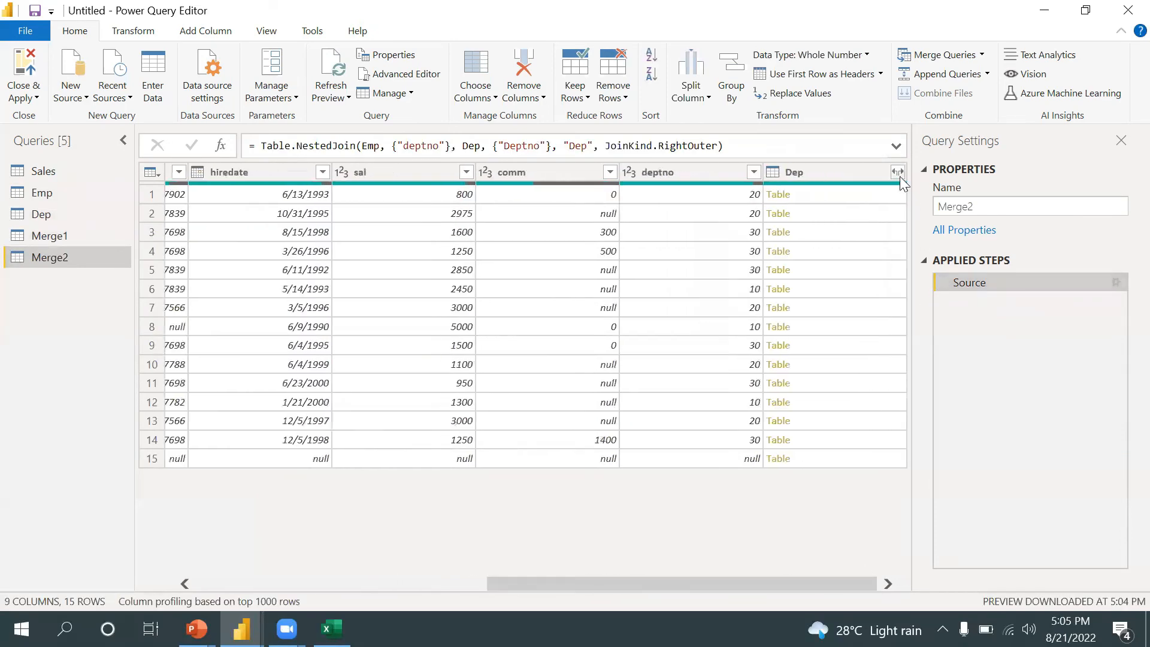
{"action": "left_click", "coordinate": [898, 172]}
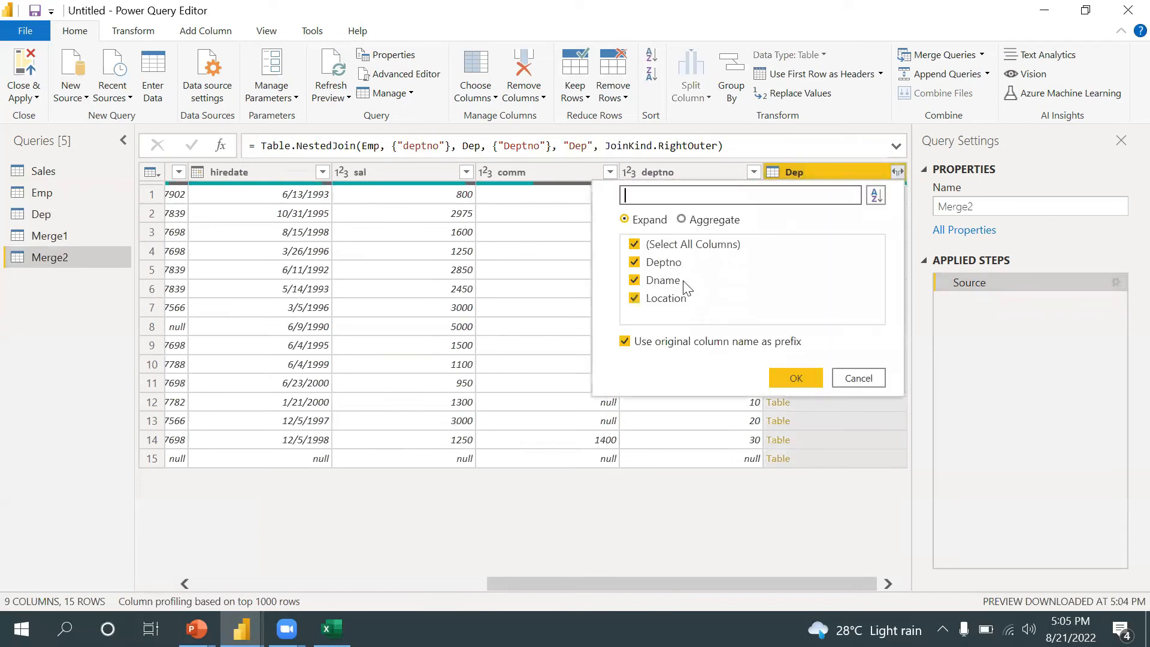
{"action": "left_click", "coordinate": [802, 378]}
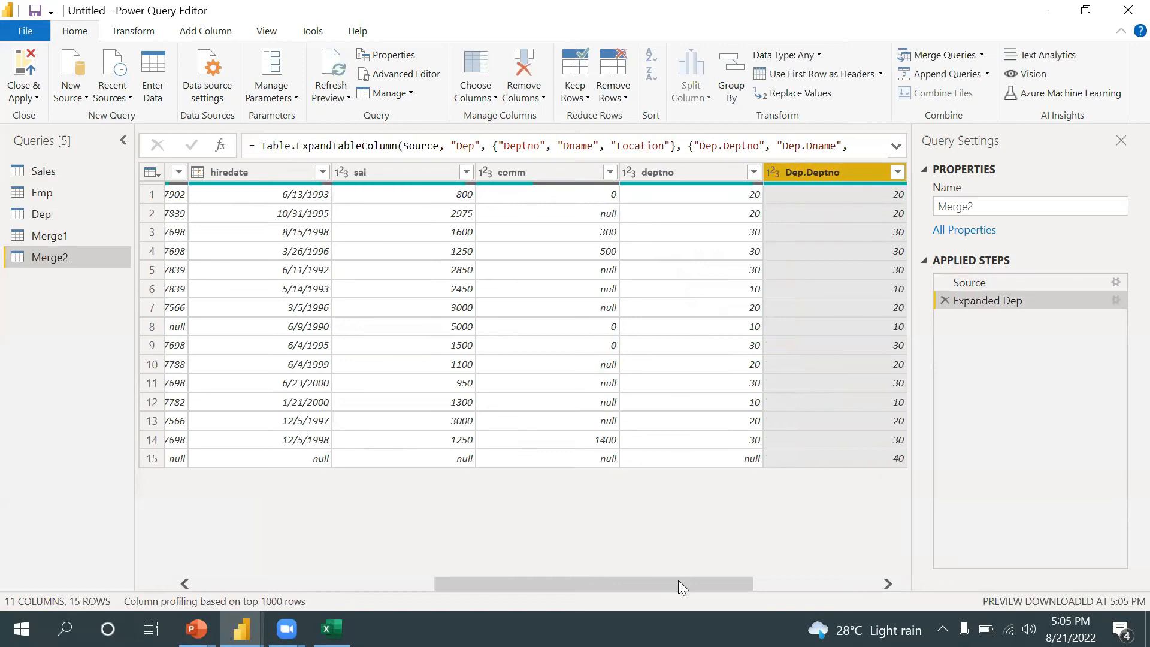
{"action": "left_click_drag", "start_coordinate": [678, 583], "coordinate": [855, 571]}
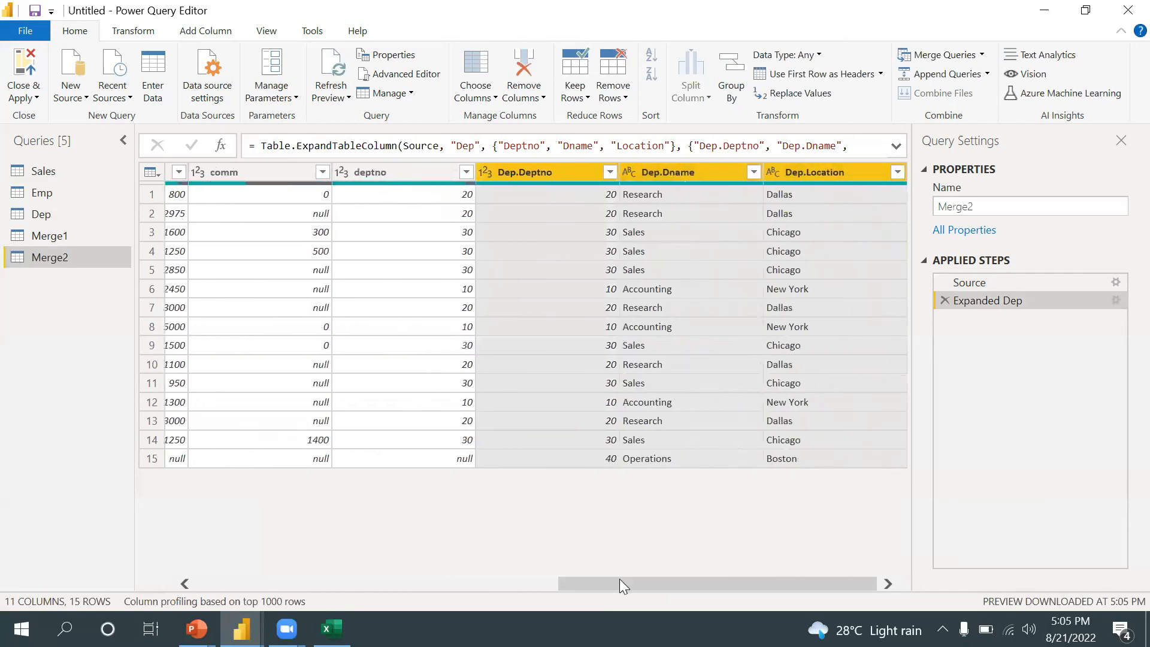
{"action": "left_click_drag", "start_coordinate": [624, 587], "coordinate": [913, 587]}
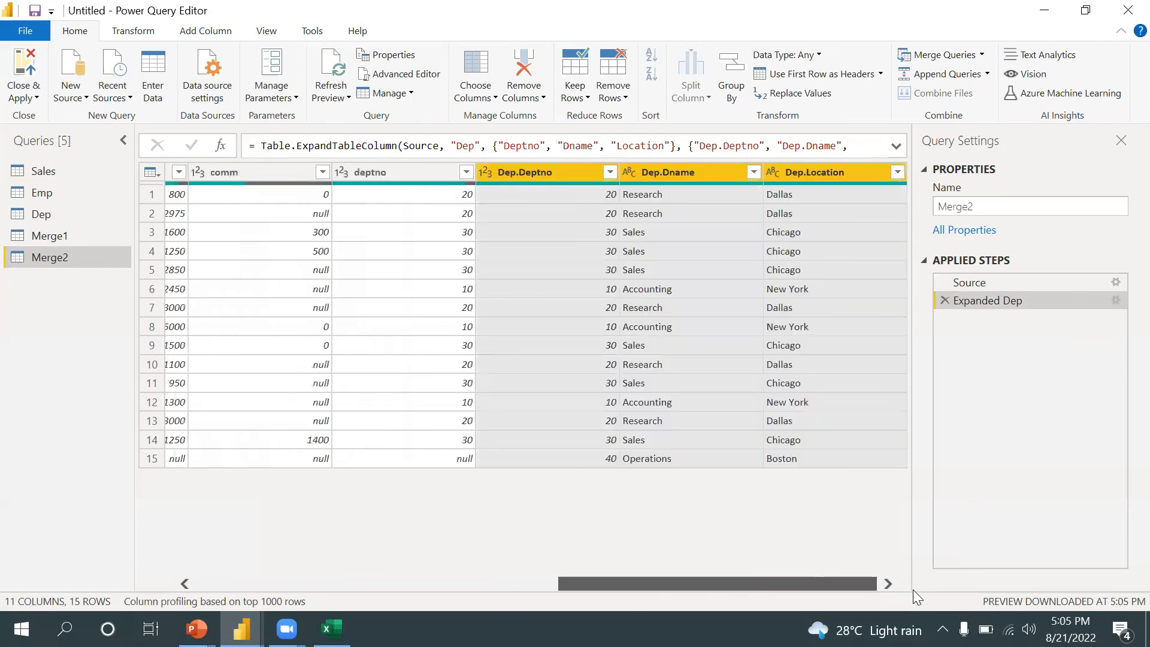